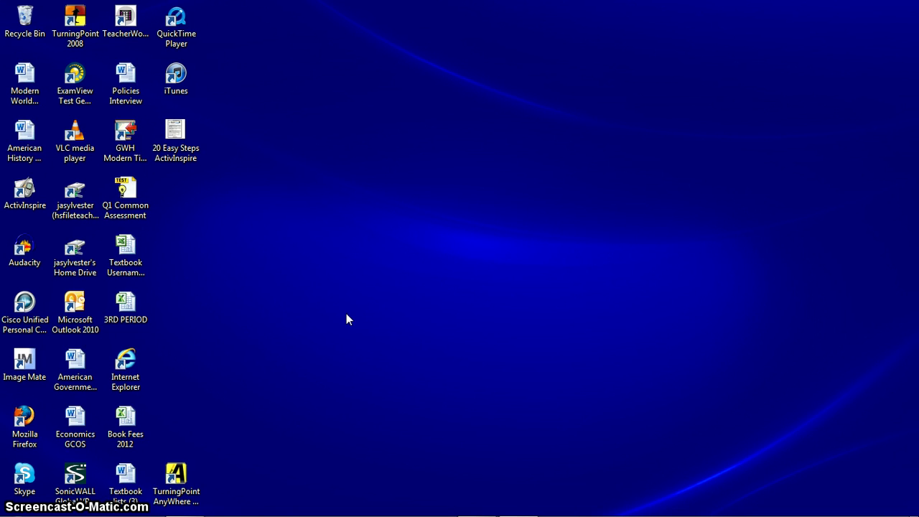
Launch ActivInspire, dismiss its startup dashboard and add a second blank page to the untitled flipchart
double_click(30, 189)
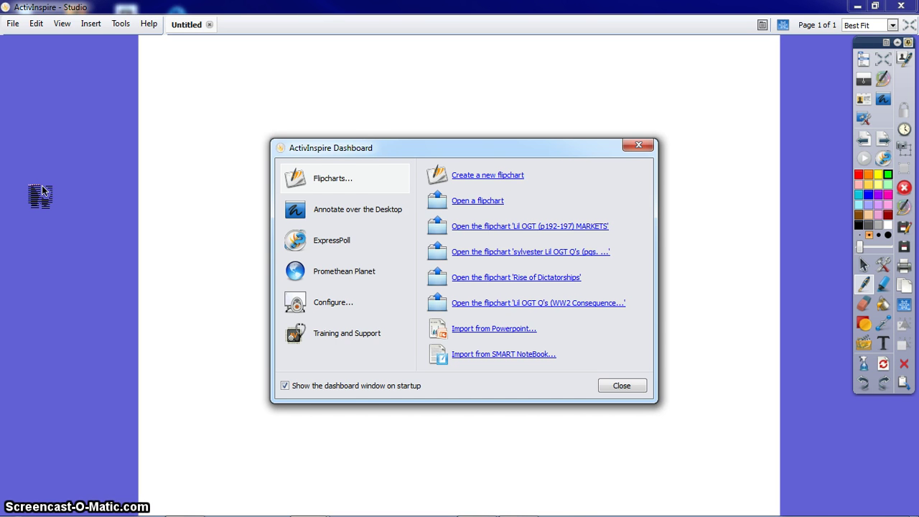
left_click(629, 386)
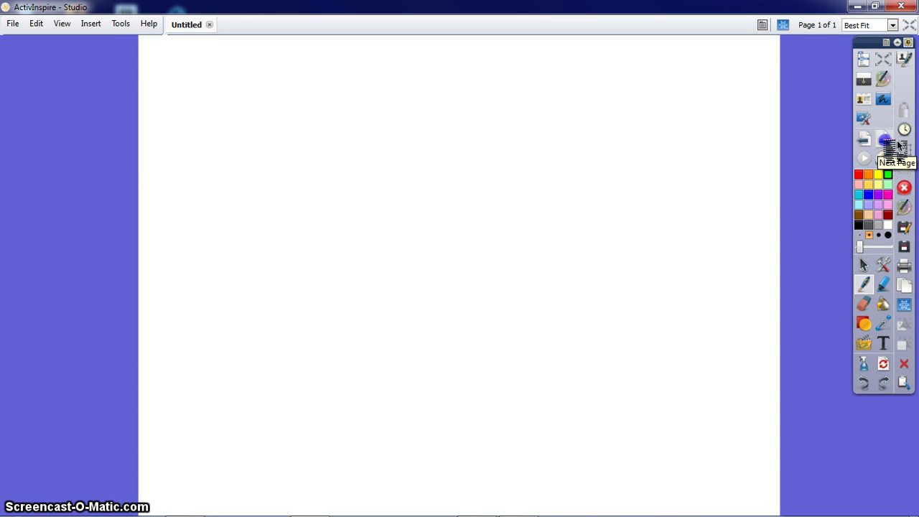
left_click(897, 146)
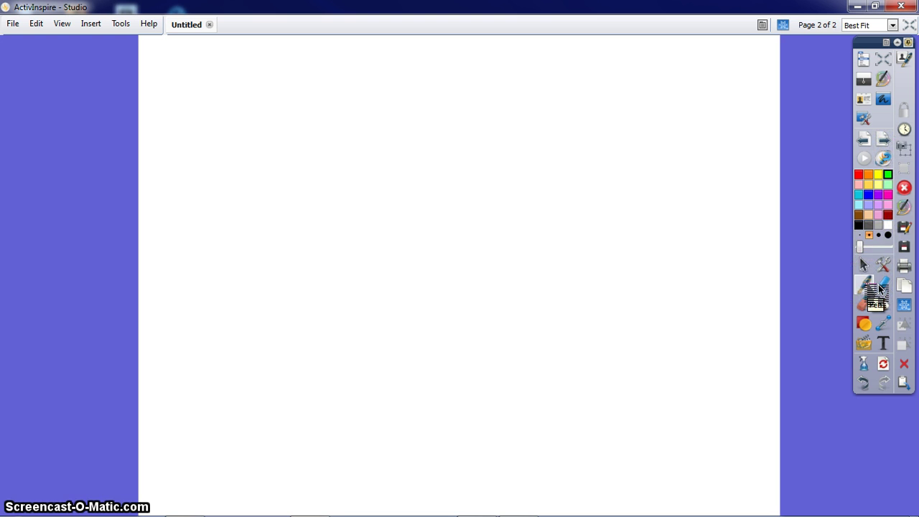
Handwrite "Hi" in blue with the Pen tool near the upper left of page 2
left_click(864, 283)
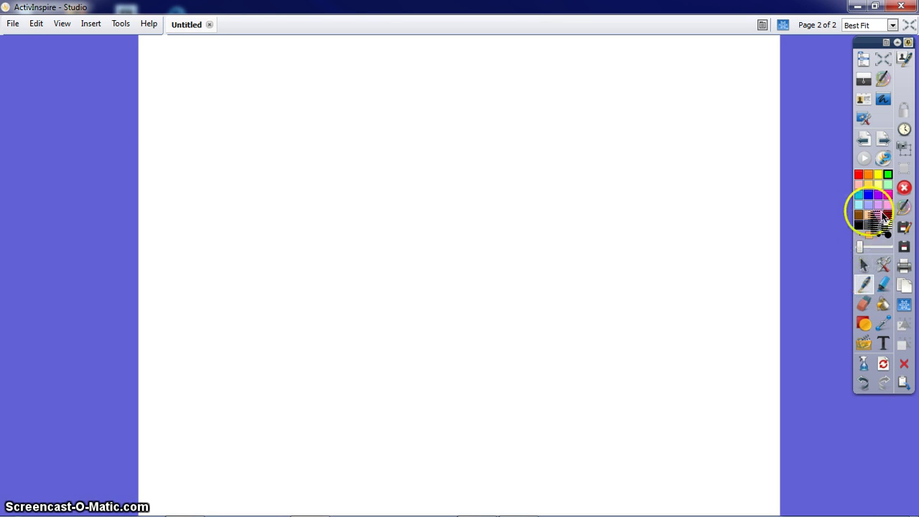
left_click(879, 198)
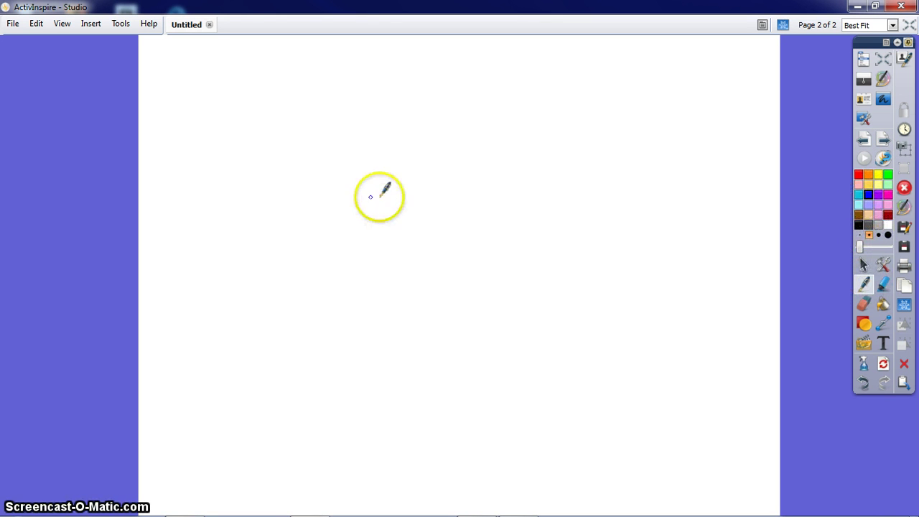
left_click_drag(207, 133, 206, 210)
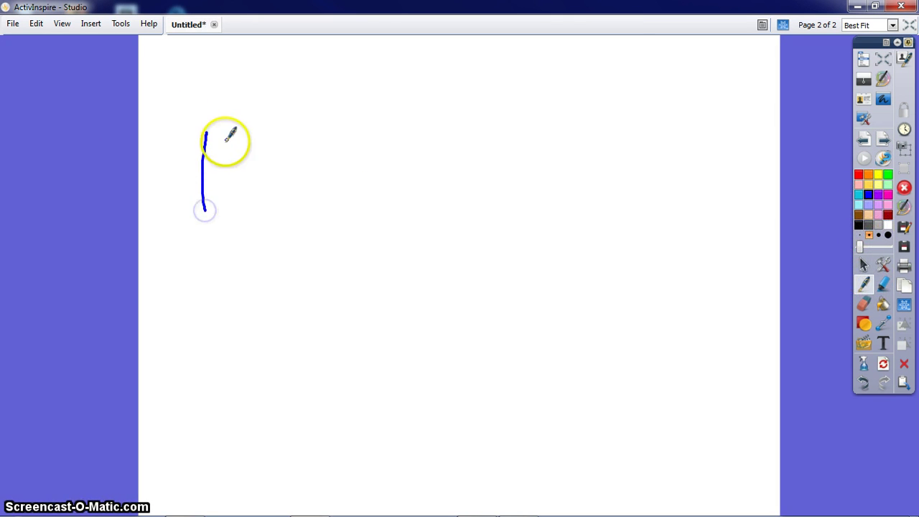
left_click_drag(227, 140, 226, 206)
mouse_move(204, 170)
left_mouse_down()
mouse_move(228, 169)
mouse_move(245, 209)
left_mouse_up()
left_click(246, 146)
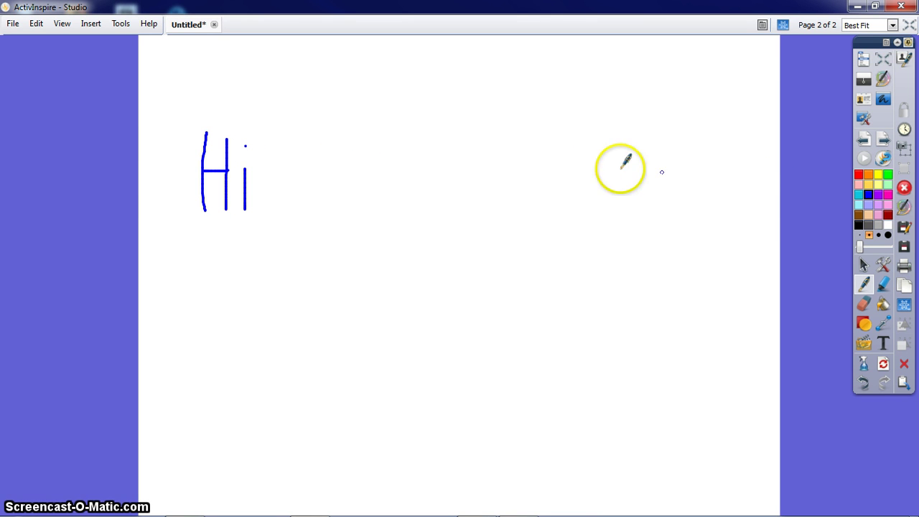
Draw a thick arc with a widened pen in custom light purple (RGB 218, 154, 255), to the right of "Hi"
right_click(882, 209)
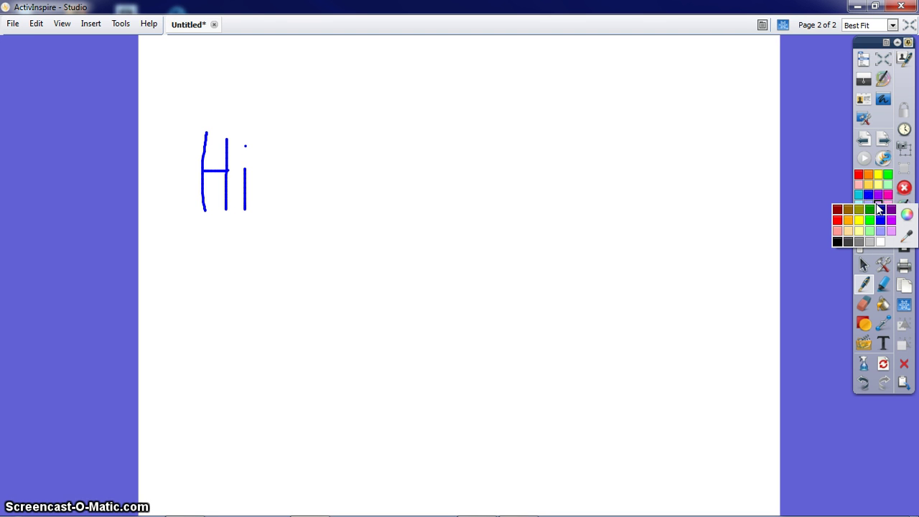
left_click(909, 216)
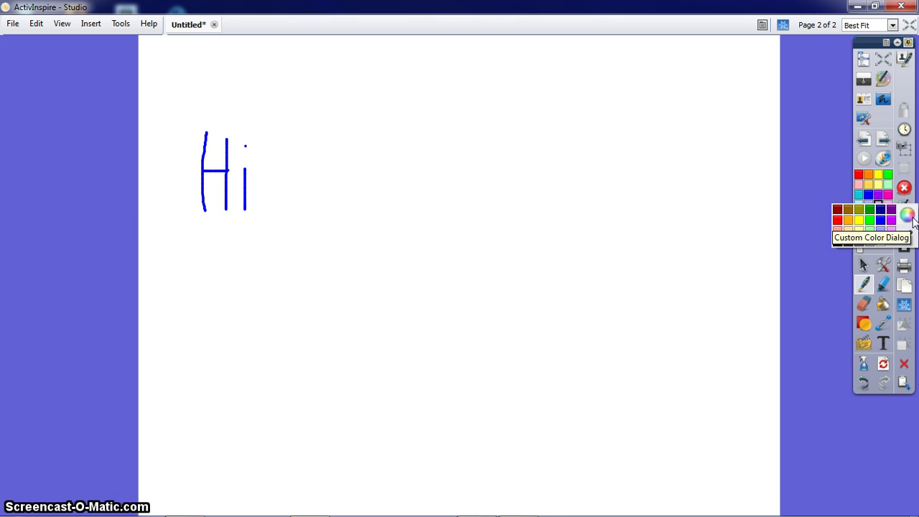
left_click(908, 216)
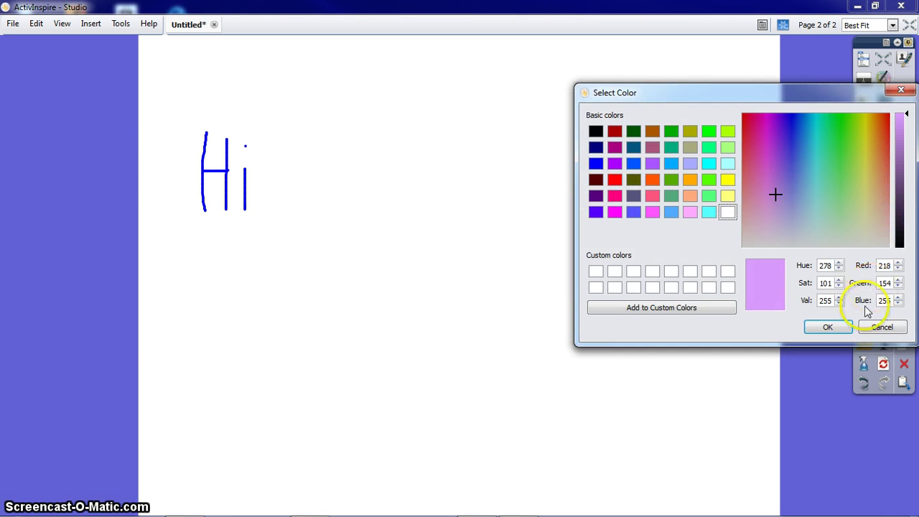
left_click(826, 327)
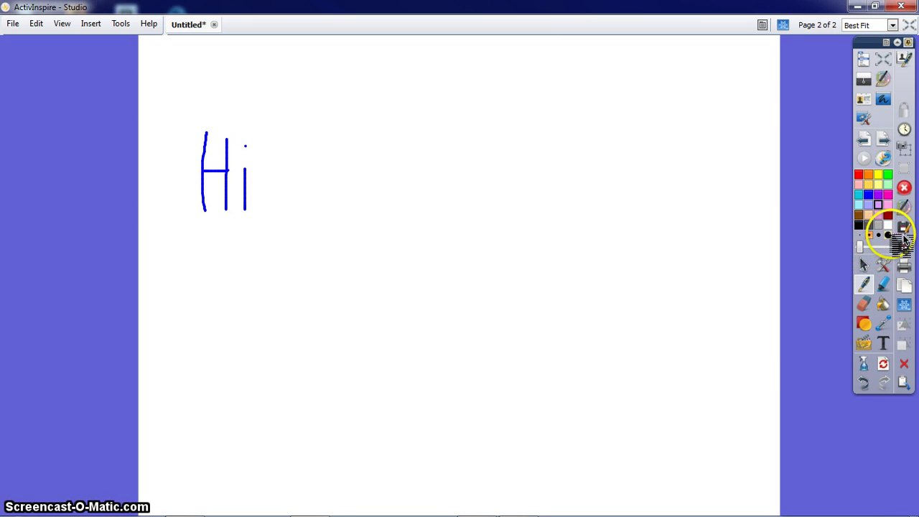
left_click_drag(861, 247, 886, 252)
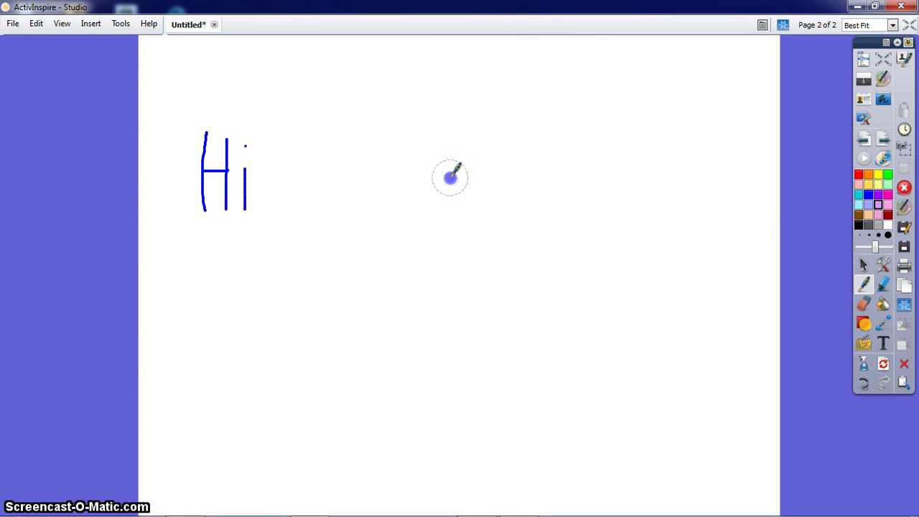
left_click_drag(450, 178, 613, 143)
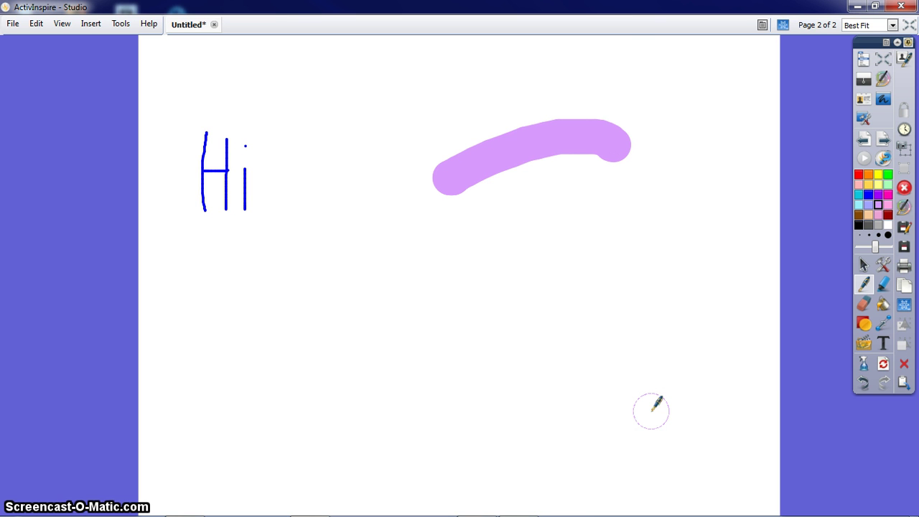
Highlight the handwritten "Hi" in yellow and add a thinner blue highlighter stroke just below and right of it
left_click(890, 288)
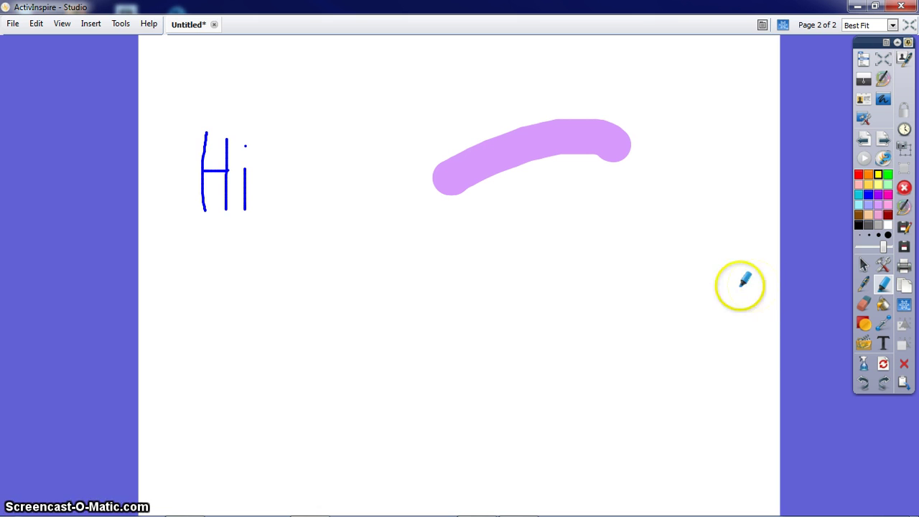
mouse_move(193, 147)
left_mouse_down()
mouse_move(239, 132)
mouse_move(201, 196)
mouse_move(246, 189)
left_mouse_up()
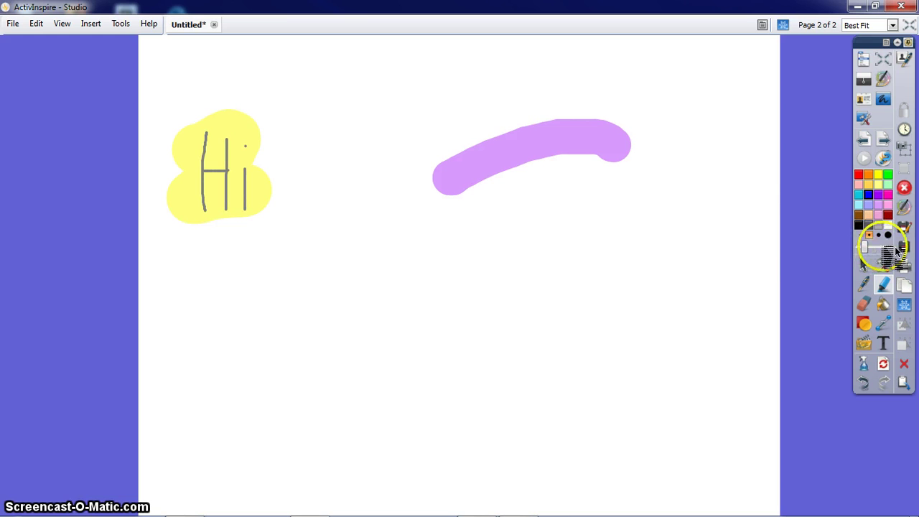
left_click_drag(258, 222, 348, 240)
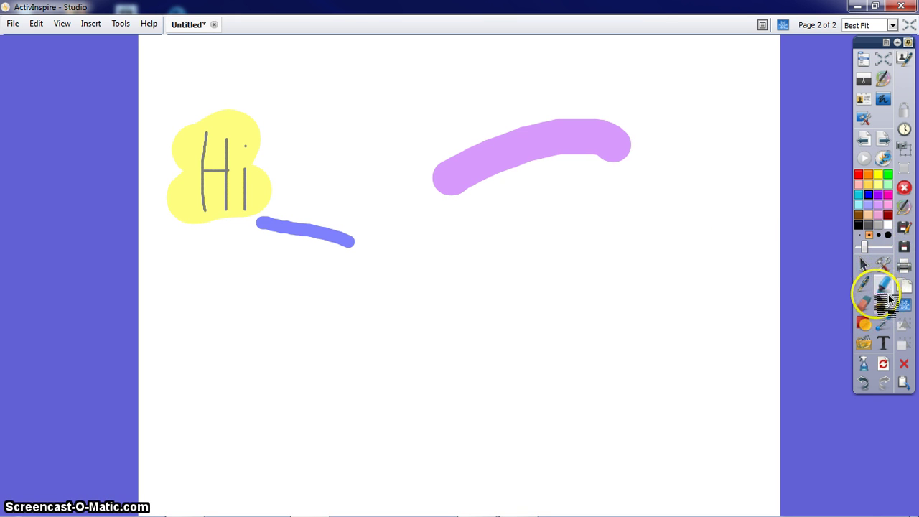
Erase the right end of the light purple arc with the Eraser
left_click(865, 304)
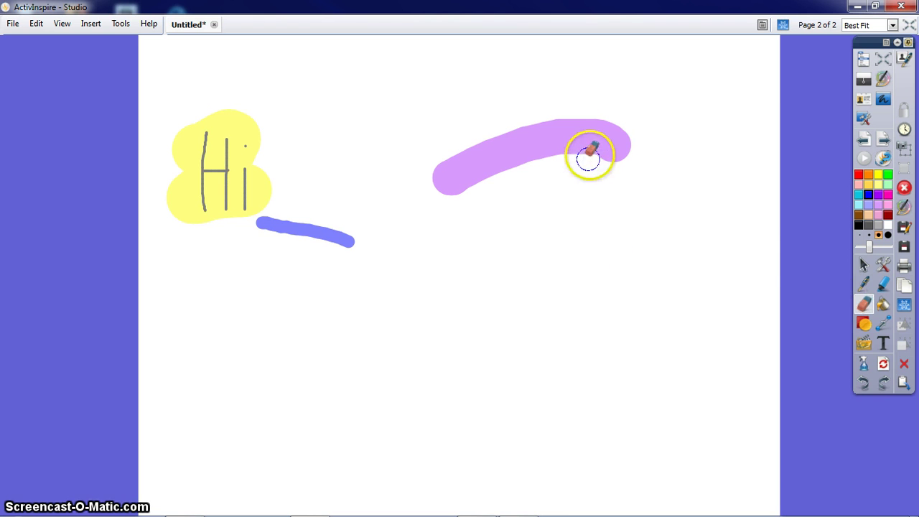
mouse_move(589, 153)
left_mouse_down()
mouse_move(628, 118)
mouse_move(598, 101)
mouse_move(587, 163)
mouse_move(607, 105)
mouse_move(606, 184)
left_mouse_up()
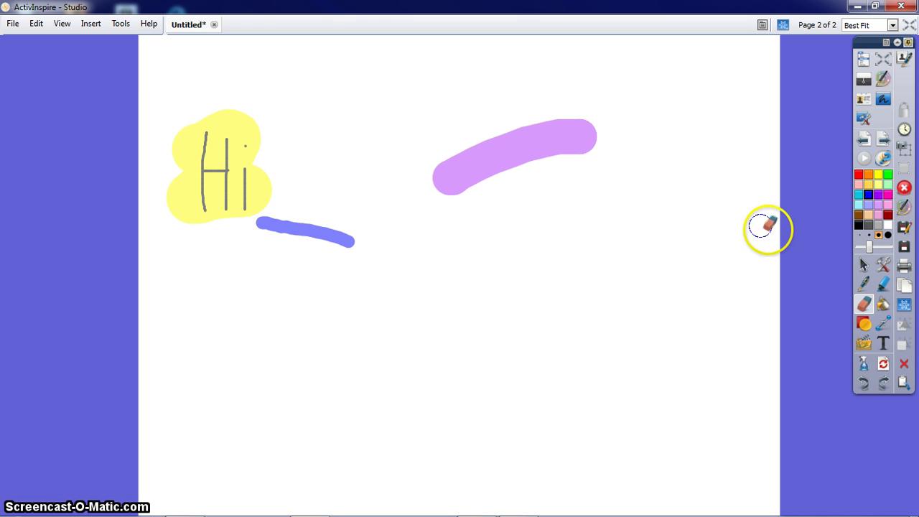
Fill the background of page 2 with bright pink using the Fill tool
left_click(884, 304)
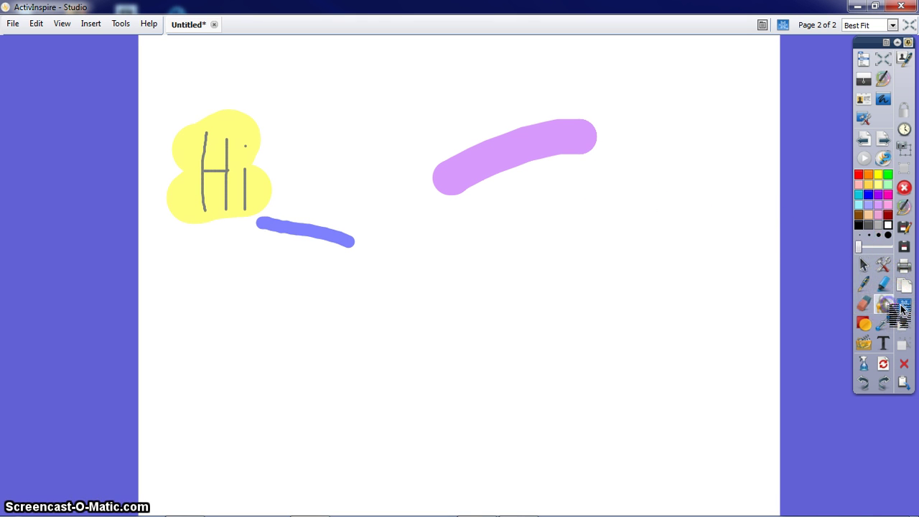
left_click(887, 194)
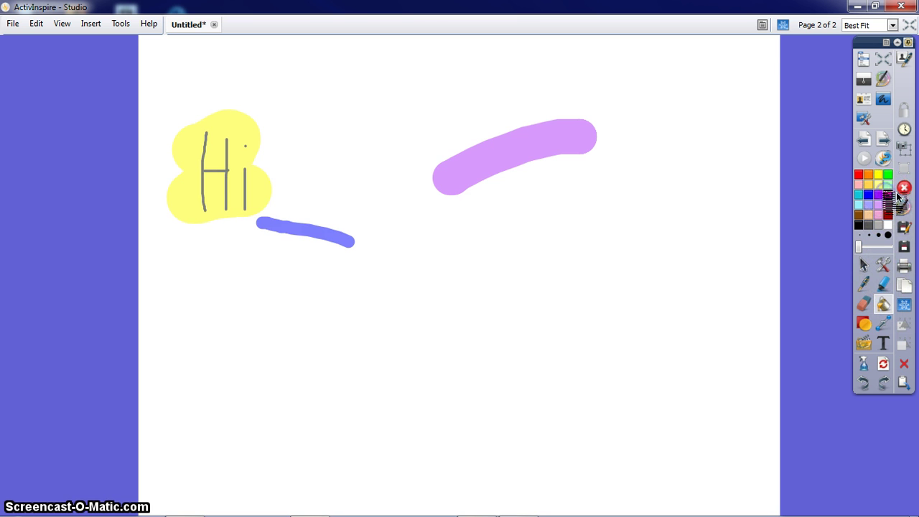
left_click(607, 233)
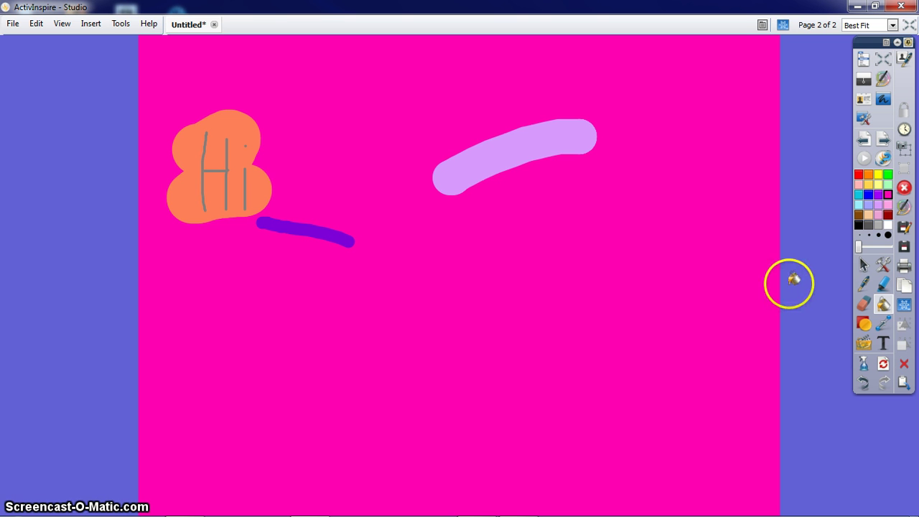
Add a text box reading "This is a tutorial." in the lower middle of the page
left_click(899, 344)
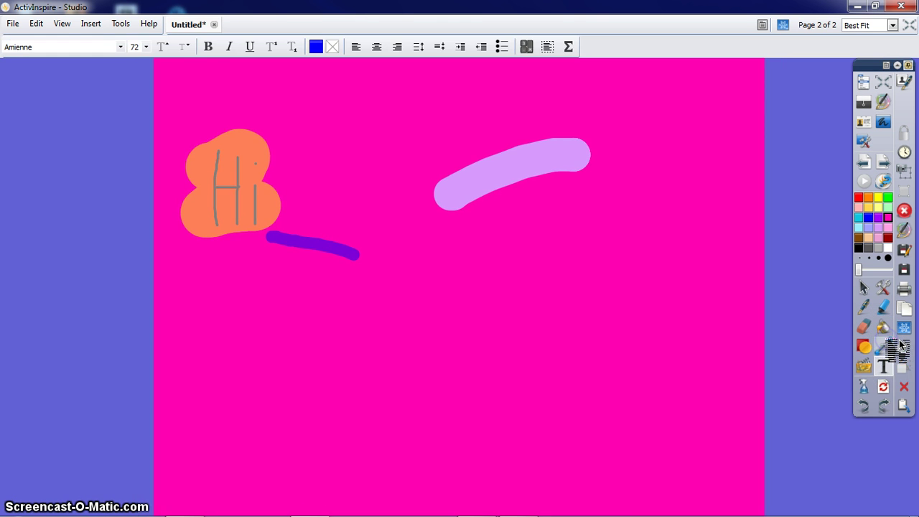
left_click(286, 361)
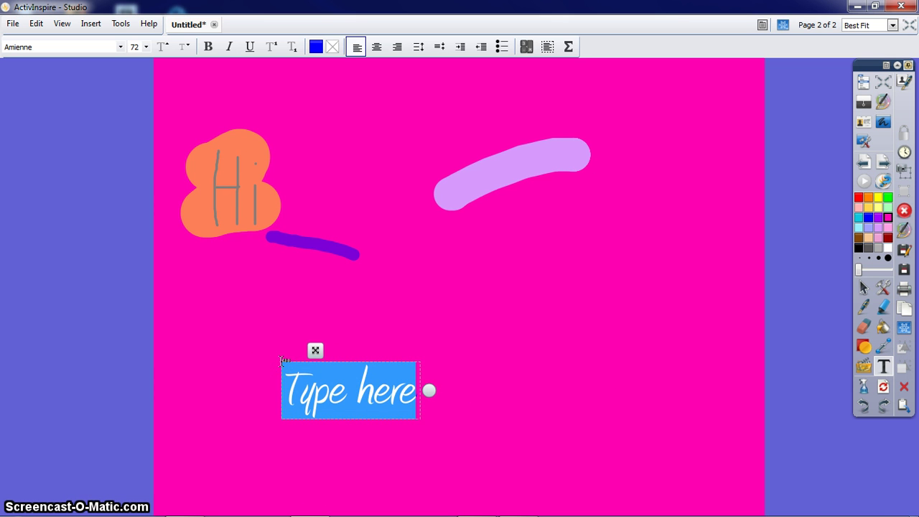
type("Thi")
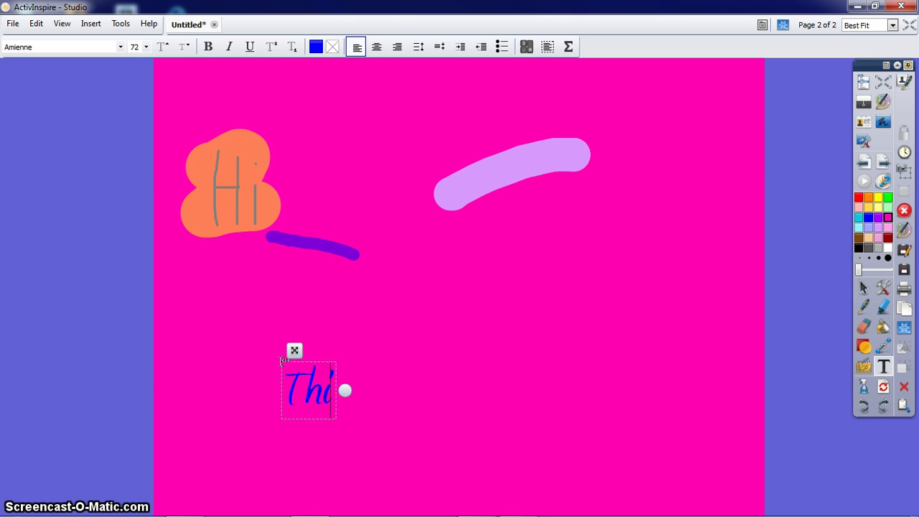
type("s is a tu")
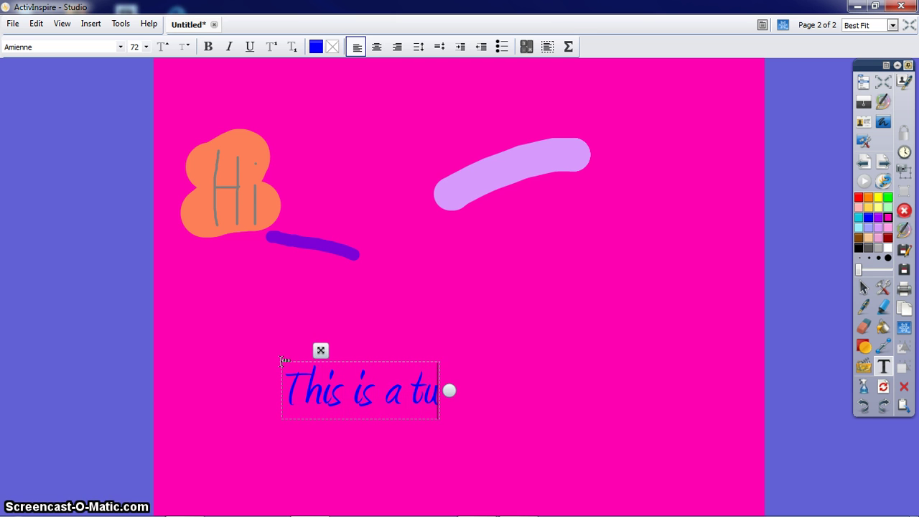
type("torial.")
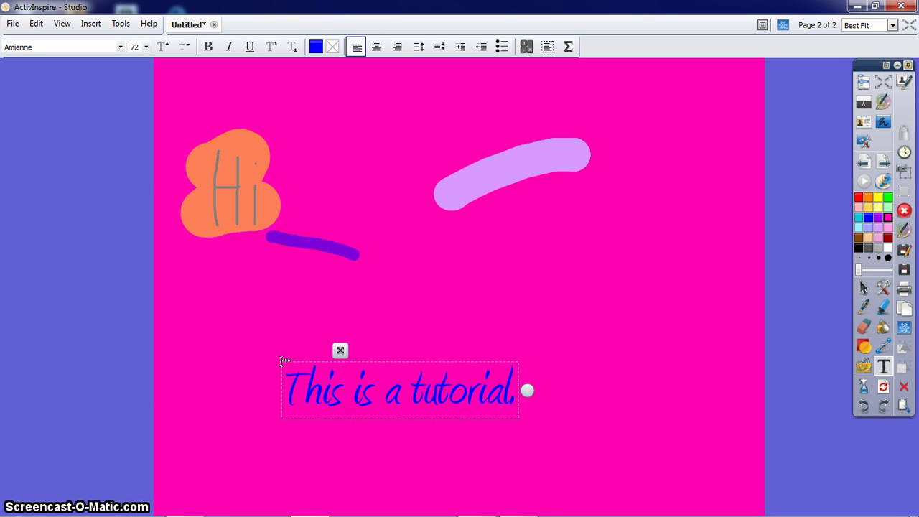
Format the whole sentence "This is a tutorial." in the Aharoni font at size 24 and dark grey
triple_click(389, 384)
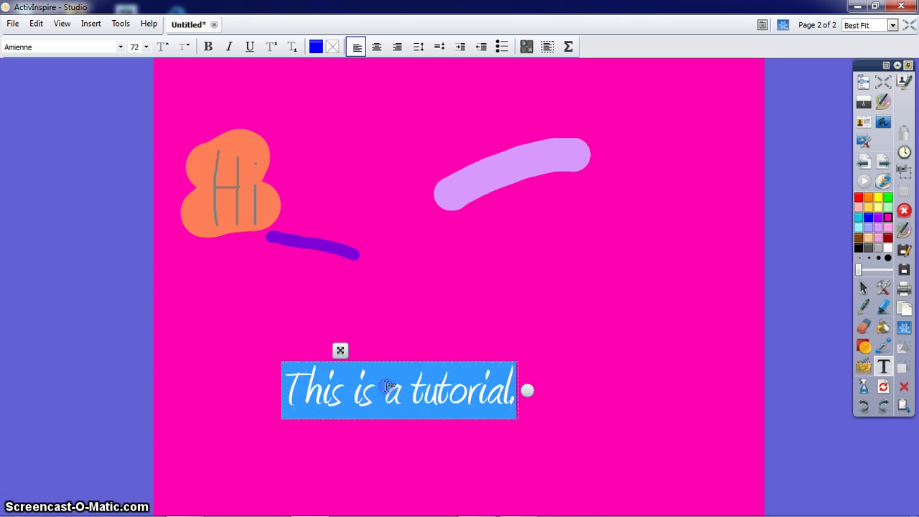
left_click(122, 48)
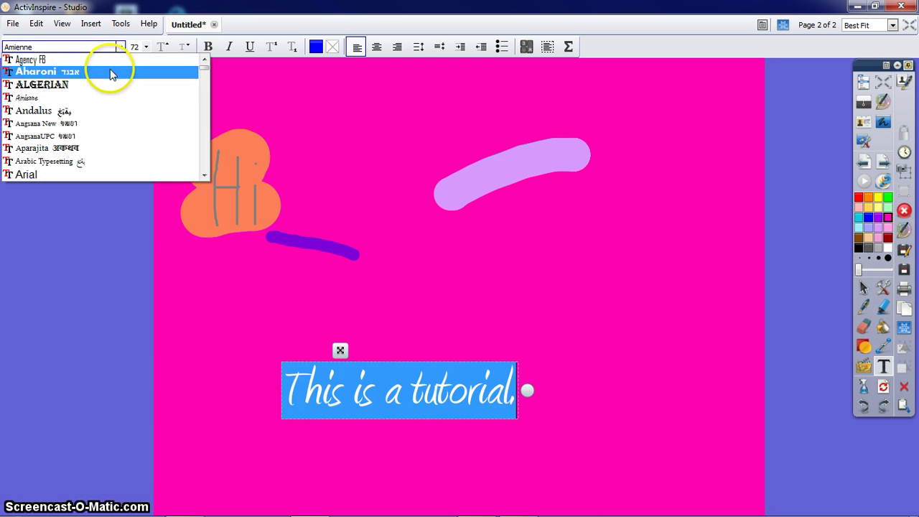
left_click(112, 74)
left_click(140, 47)
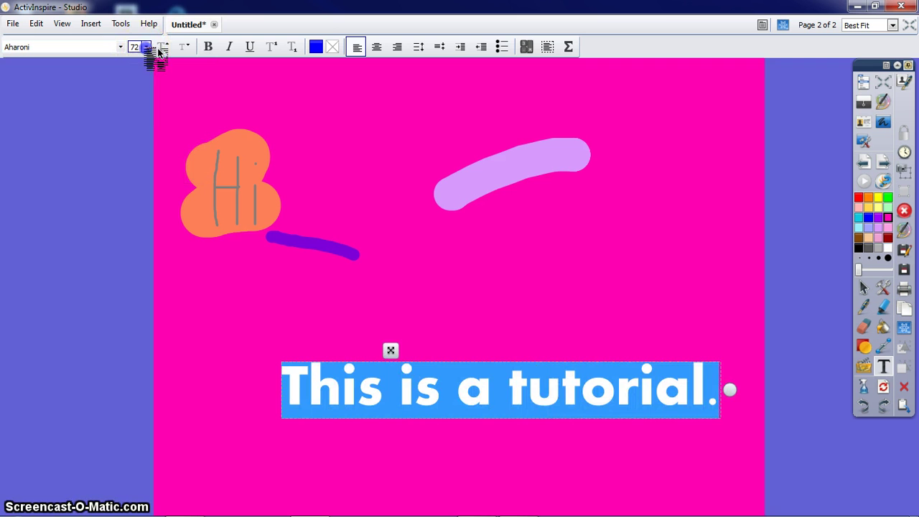
left_click(135, 92)
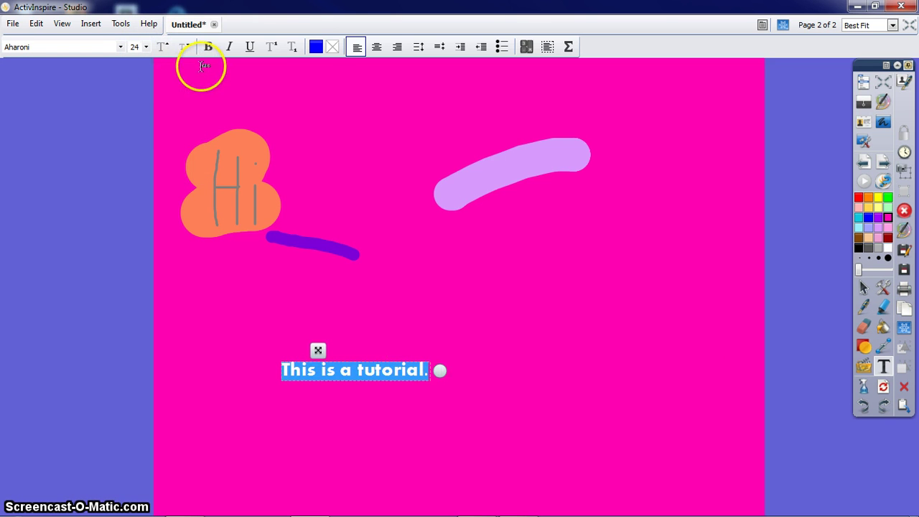
left_click(316, 48)
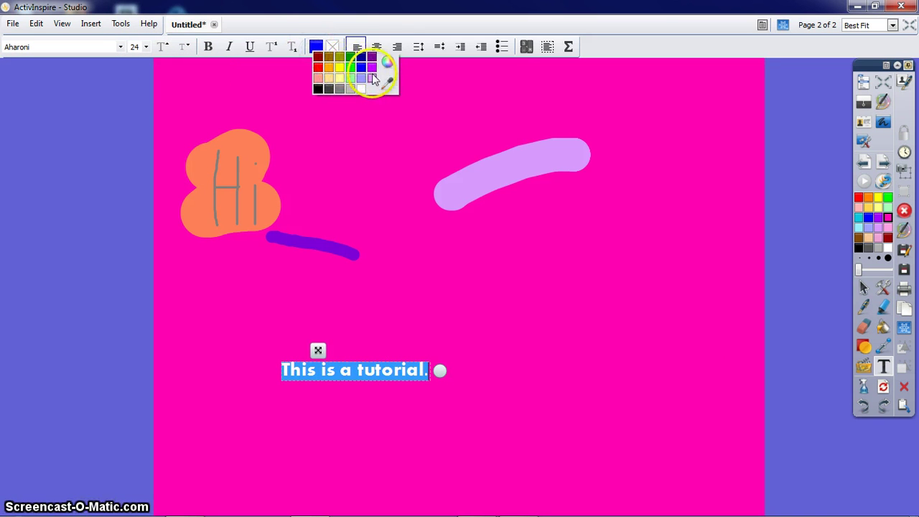
left_click(328, 88)
left_click(505, 271)
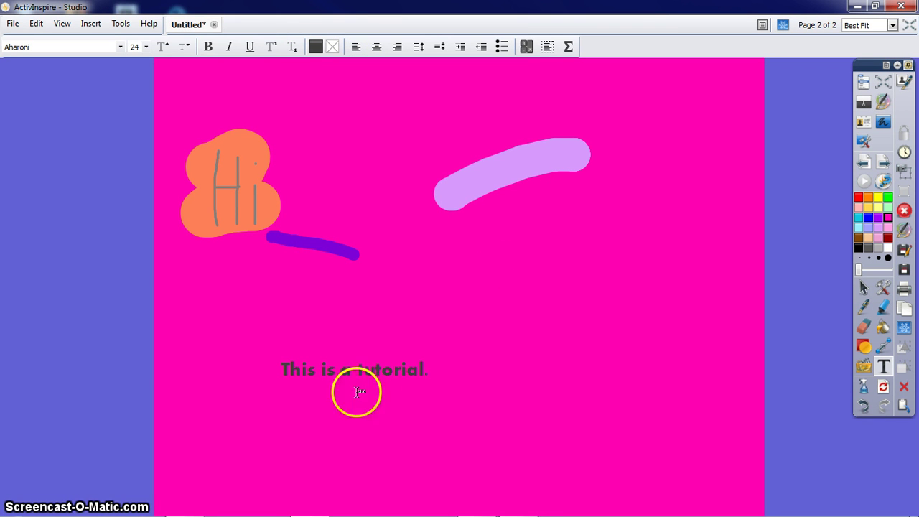
Move the "This is a tutorial." text box to the top of the page, above the handwritten "Hi"
left_click(349, 369)
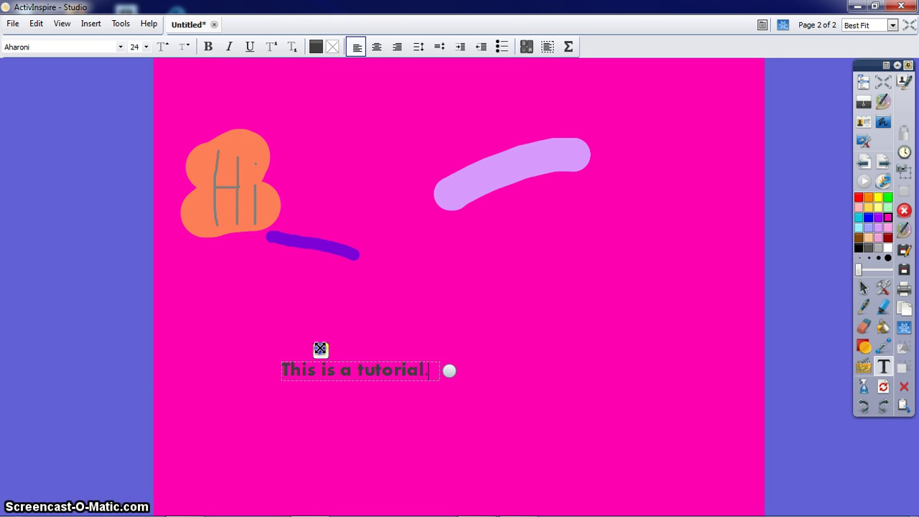
left_click_drag(320, 349, 249, 79)
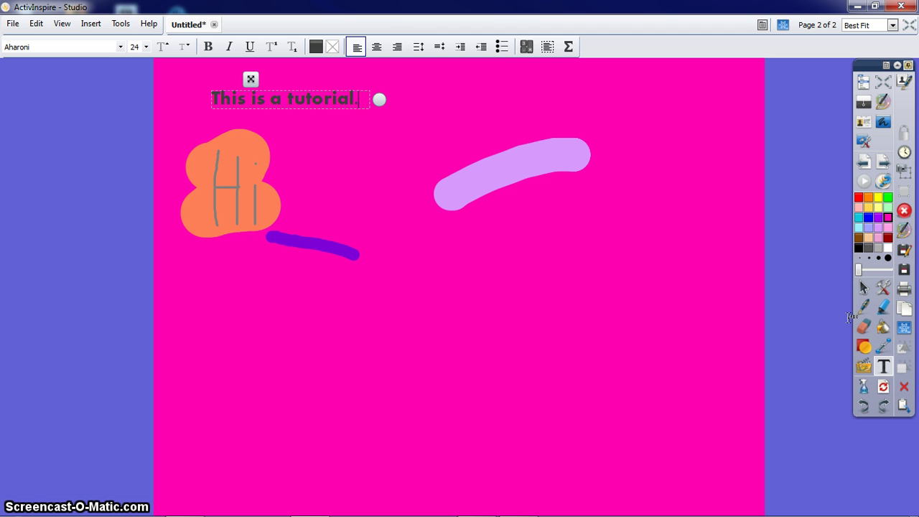
Draw a blue-filled pentagon with a light blue outline in the lower middle of the page using the Shape tool
left_click(864, 348)
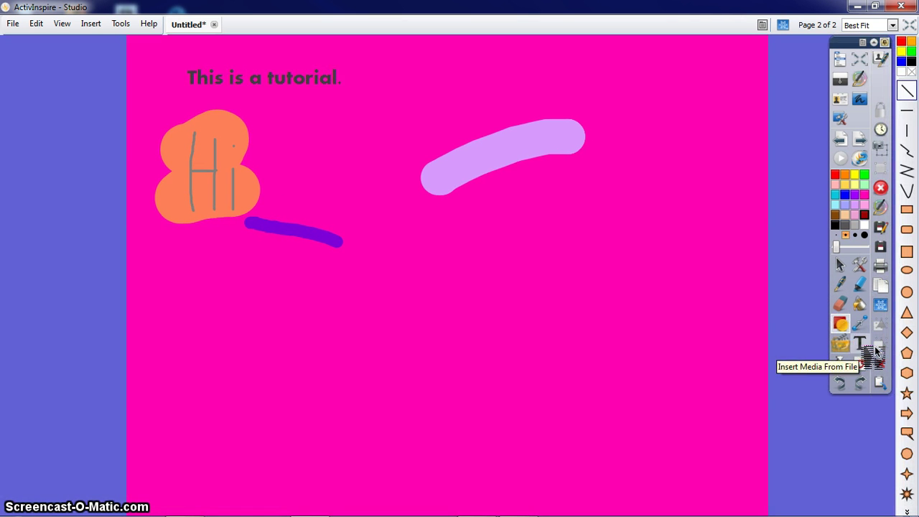
left_click(905, 352)
left_click(902, 50)
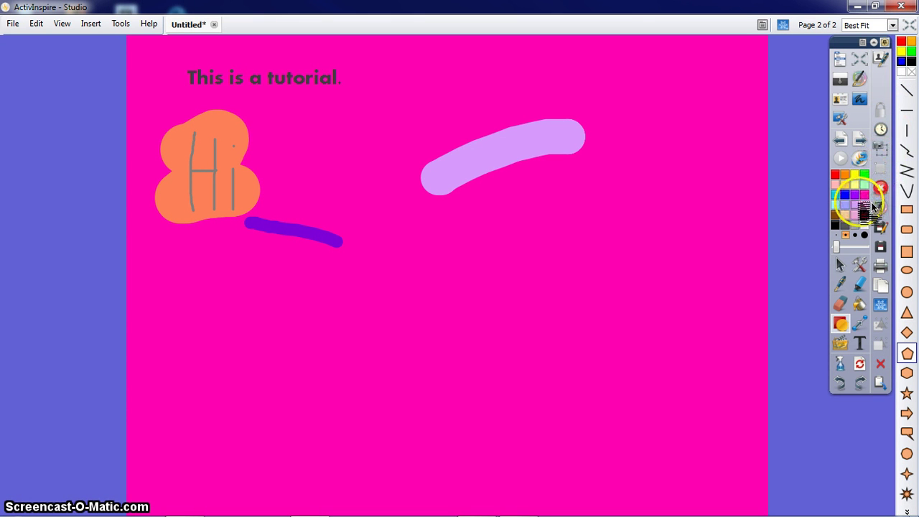
left_click(834, 204)
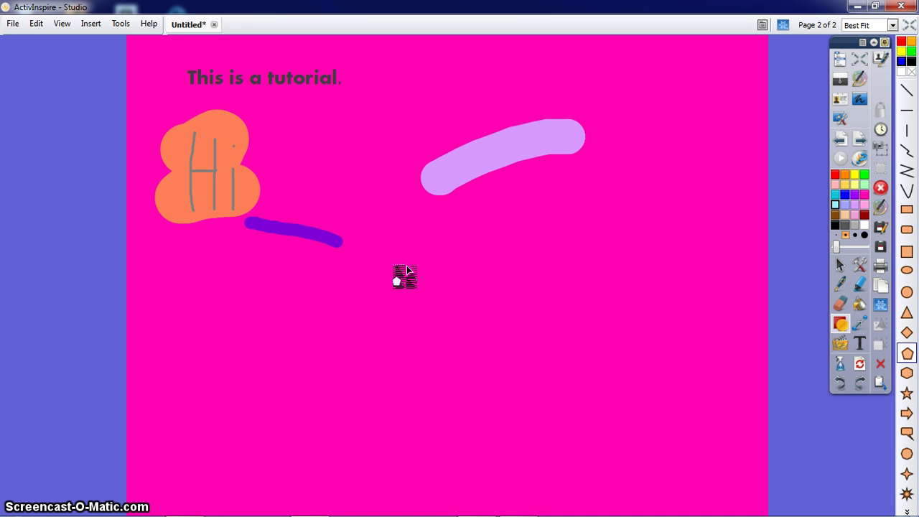
left_click_drag(407, 268, 554, 406)
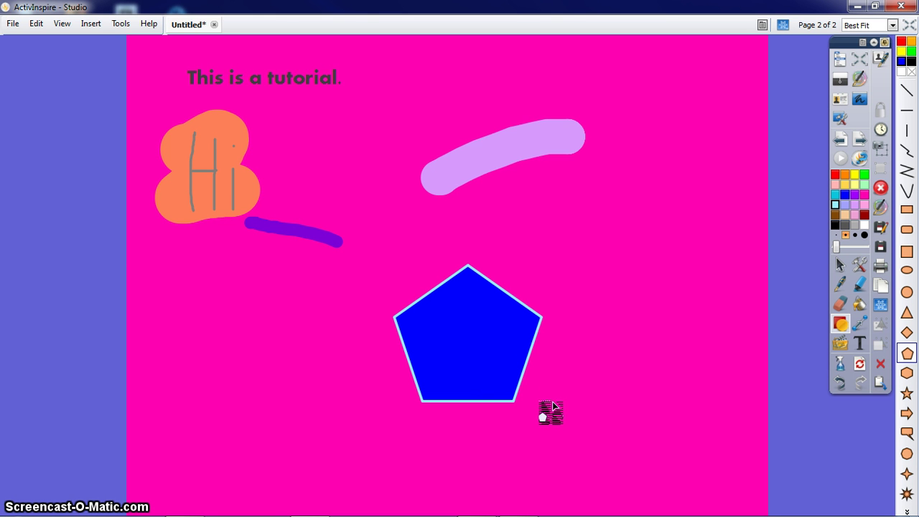
left_click(486, 370)
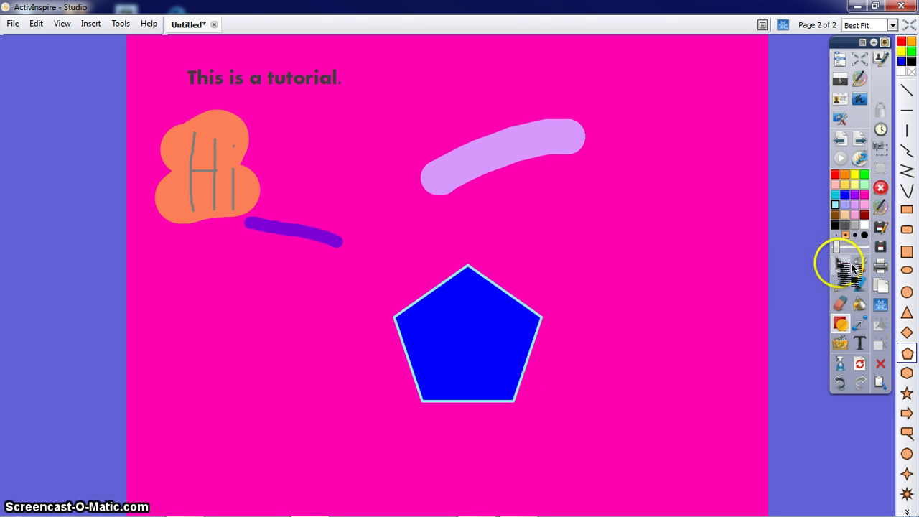
Shrink the blue pentagon to roughly two thirds of its size, keeping its upper-left corner in place
left_click(850, 266)
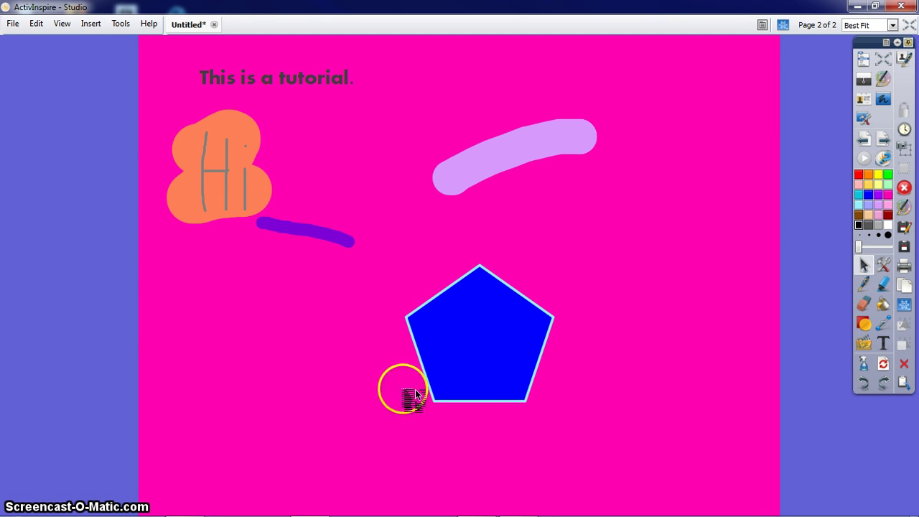
left_click(472, 371)
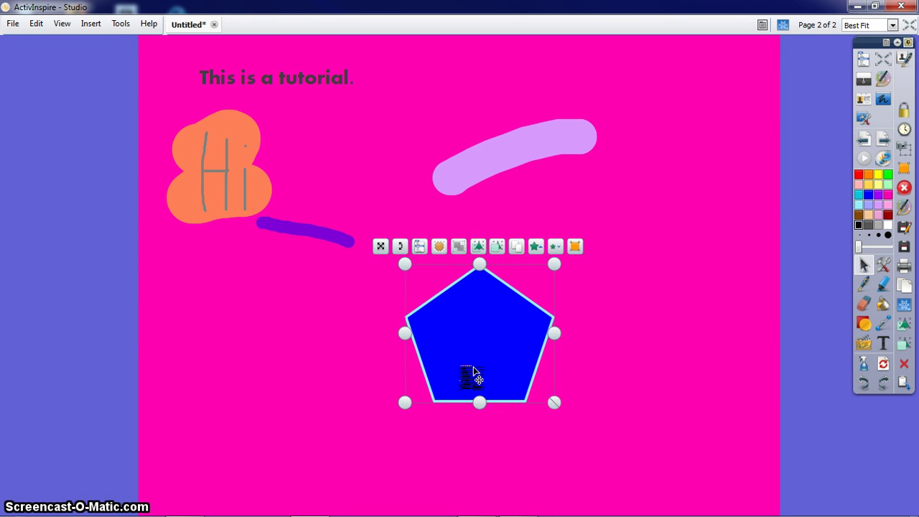
left_click_drag(554, 401, 507, 344)
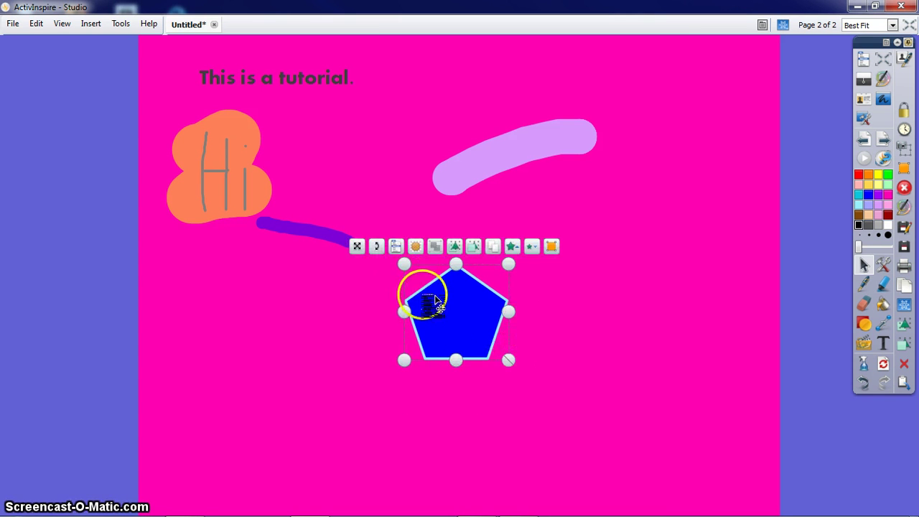
left_click(406, 358)
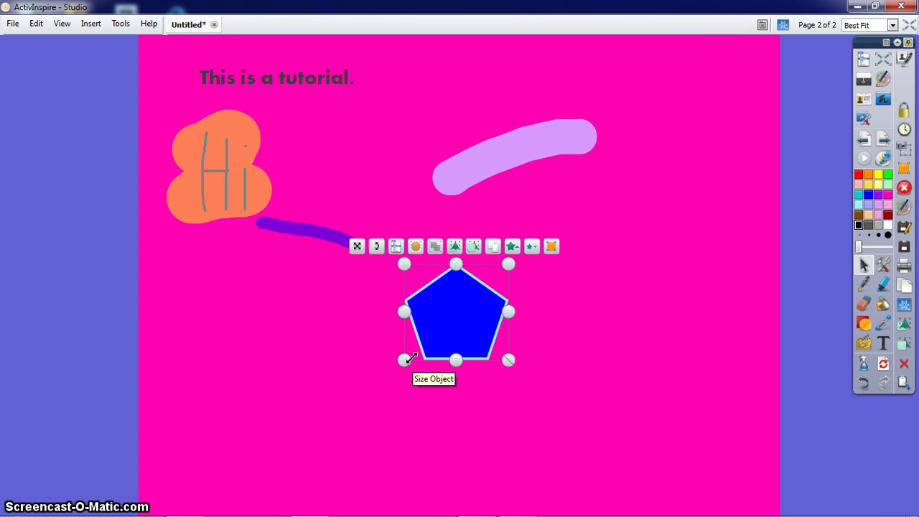
Undo the resizing and drawing of the pentagon, and redo both actions
left_click(882, 386)
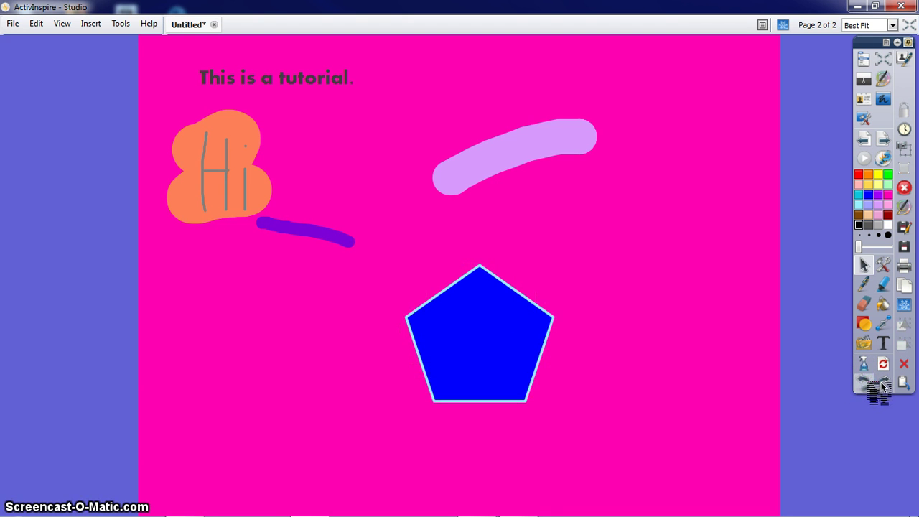
left_click(883, 387)
left_click(884, 385)
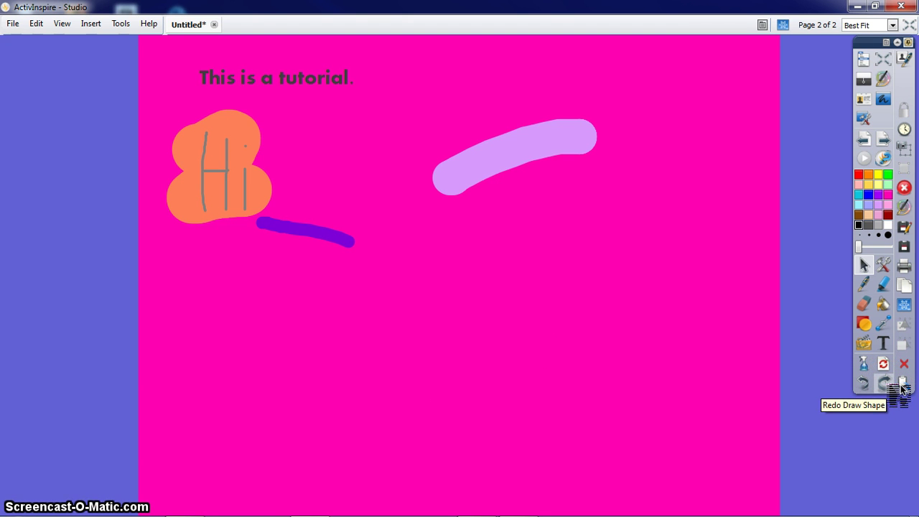
left_click(884, 385)
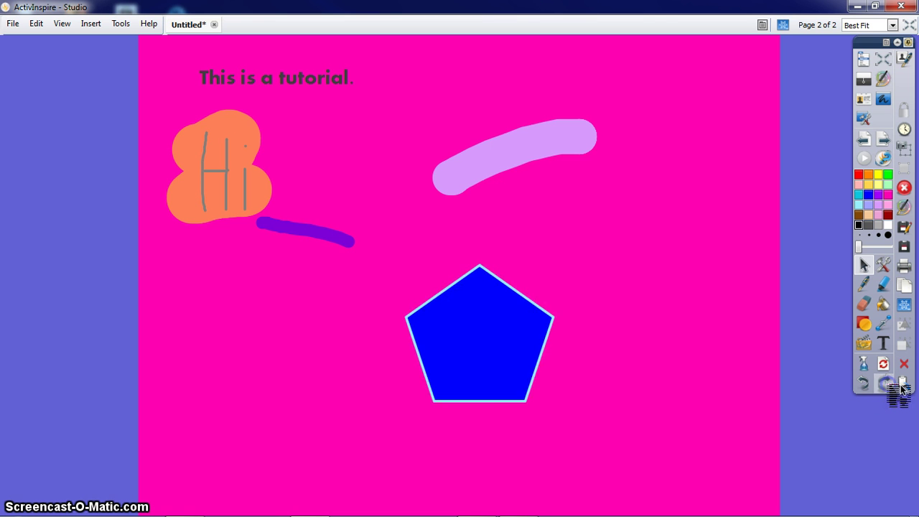
left_click(884, 384)
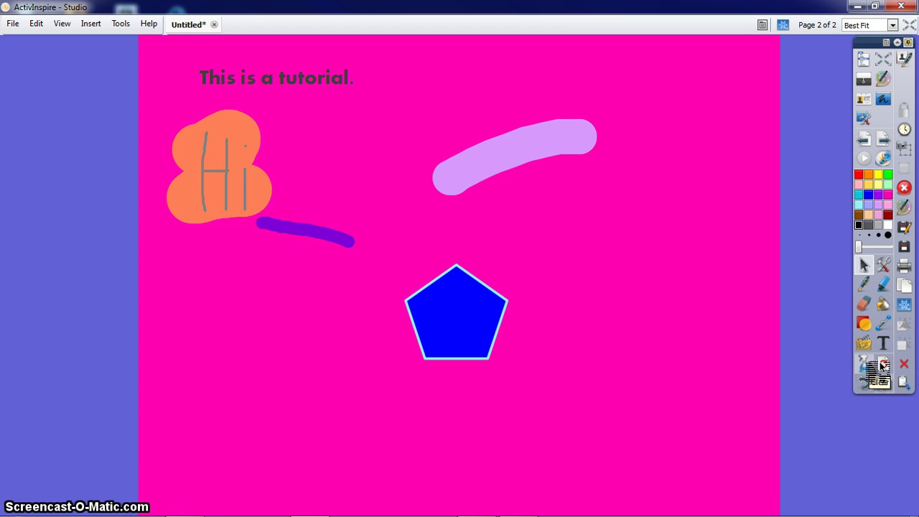
Clear the annotations from page 2, and undo the clearing
left_click(882, 366)
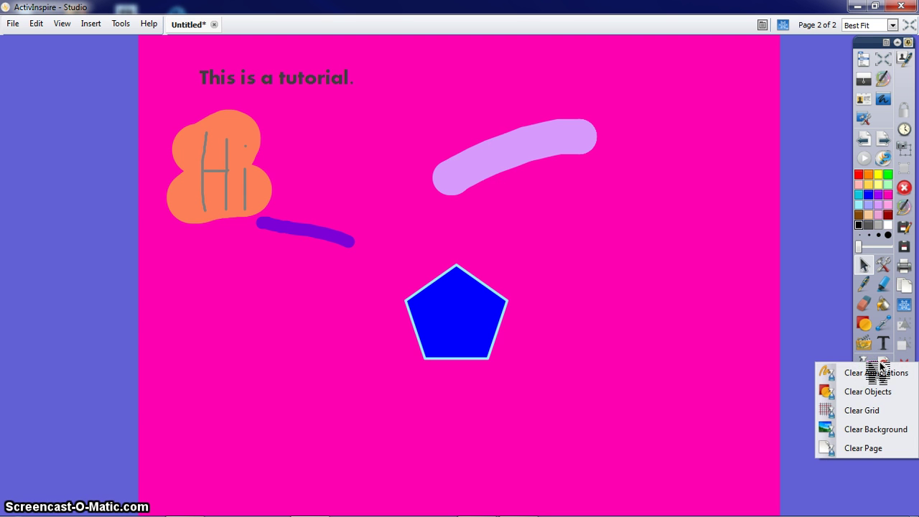
left_click_drag(882, 368, 881, 391)
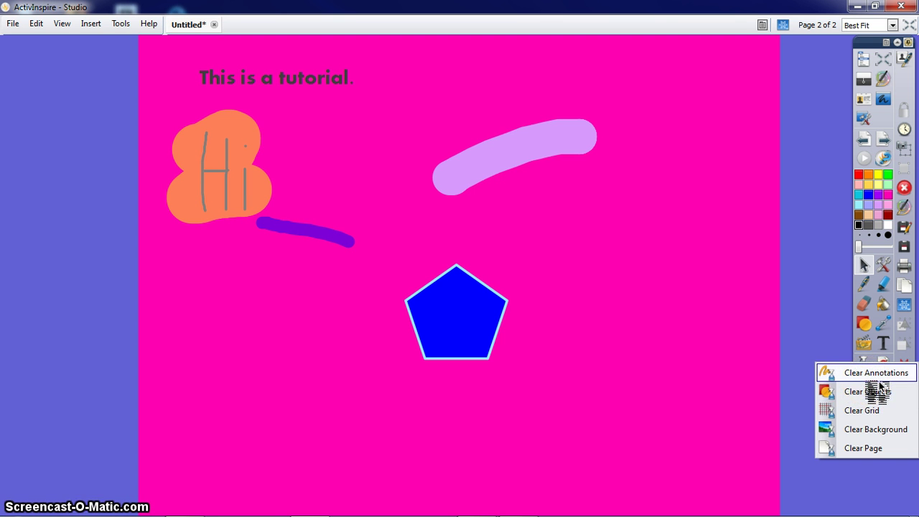
left_click(880, 382)
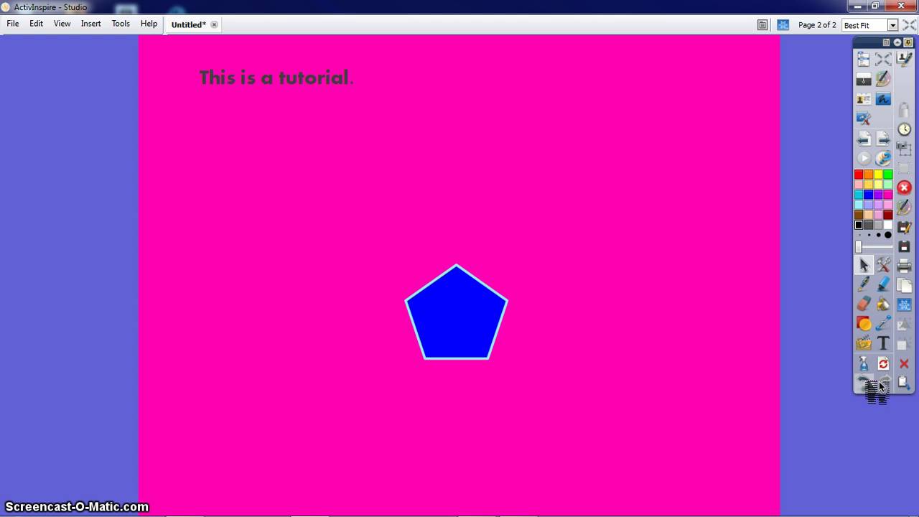
left_click(877, 384)
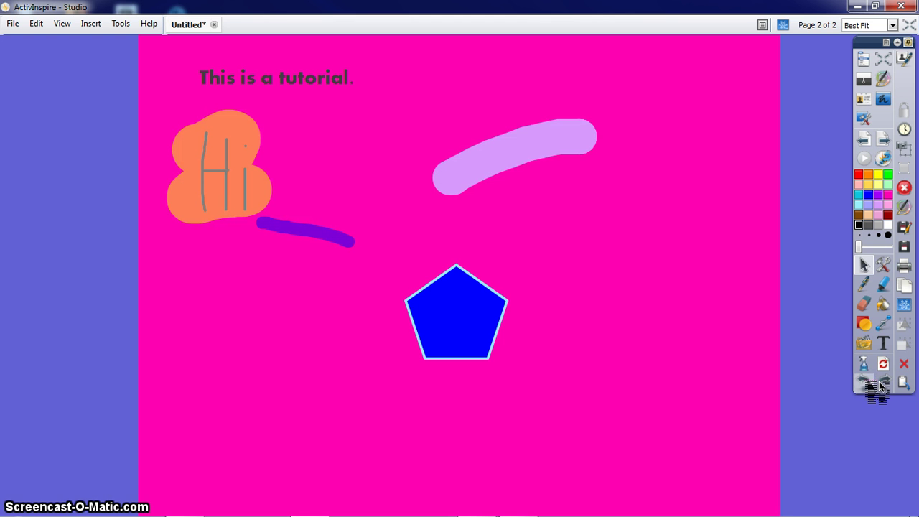
Clear the objects from page 2, and undo the clearing
left_click(880, 369)
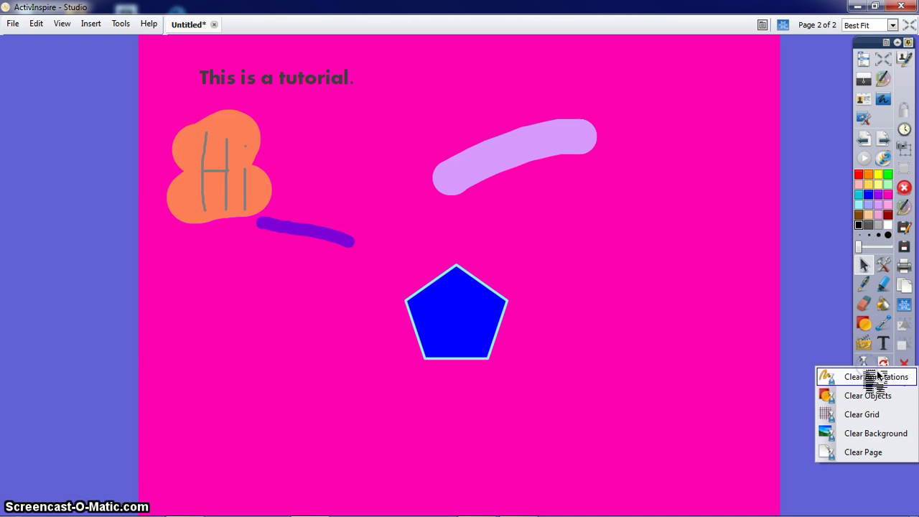
left_click(874, 395)
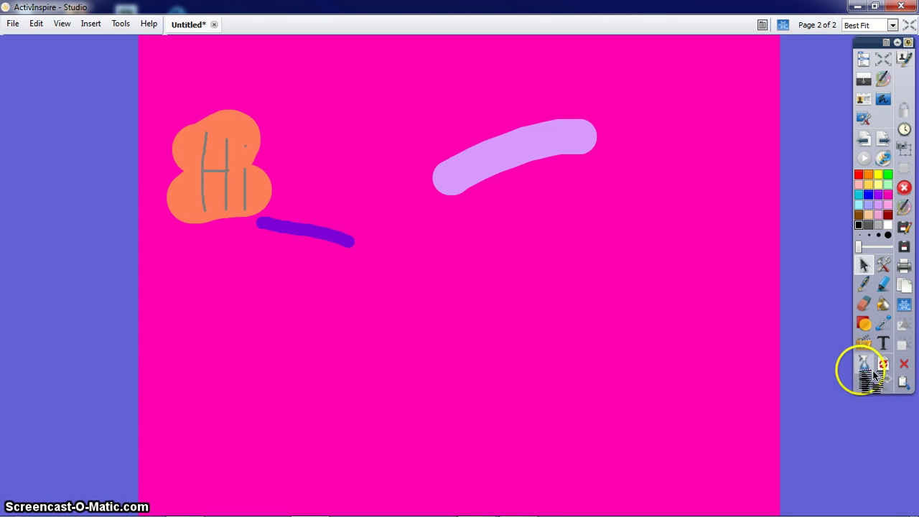
left_click(875, 386)
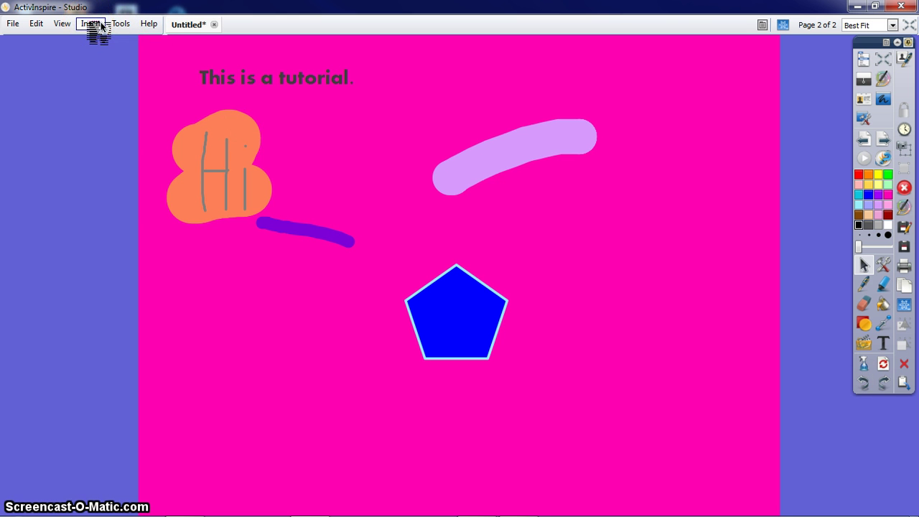
Show the flipchart trashcan and discard the blue pentagon into it
left_click(63, 24)
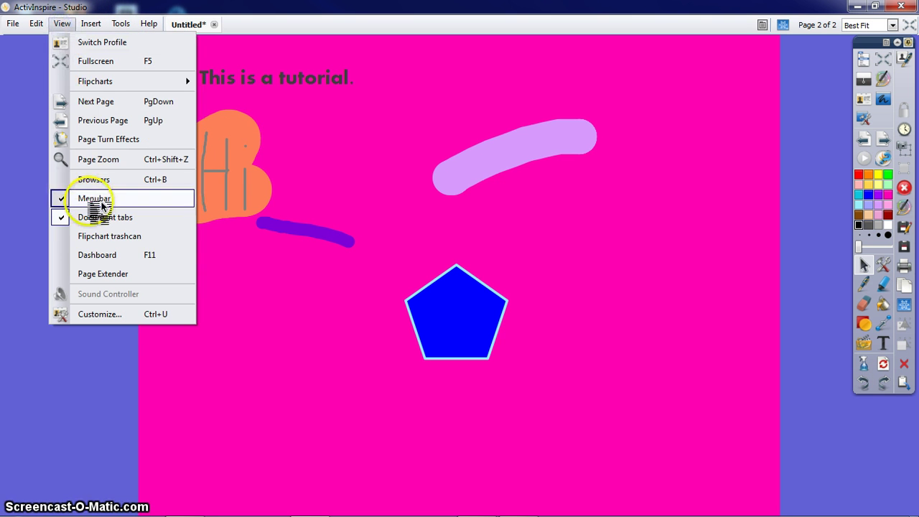
left_click(107, 237)
left_click_drag(460, 320, 879, 463)
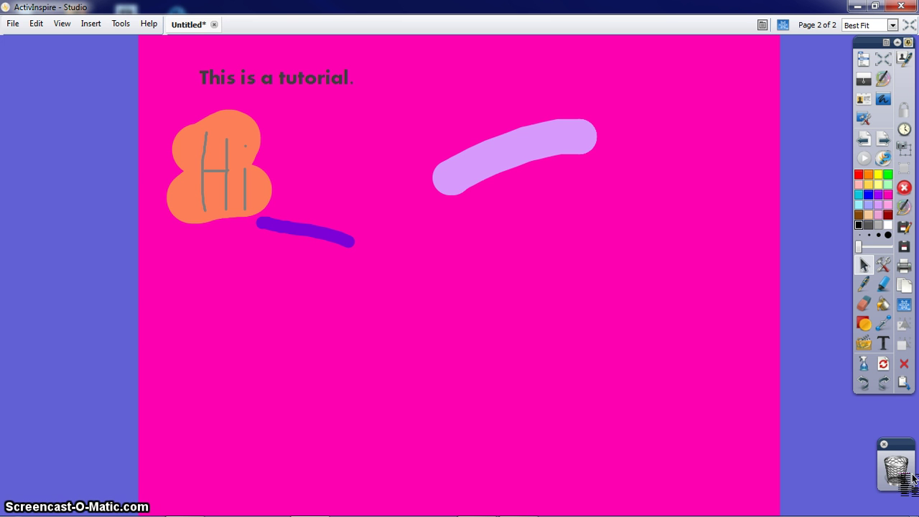
mouse_move(701, 514)
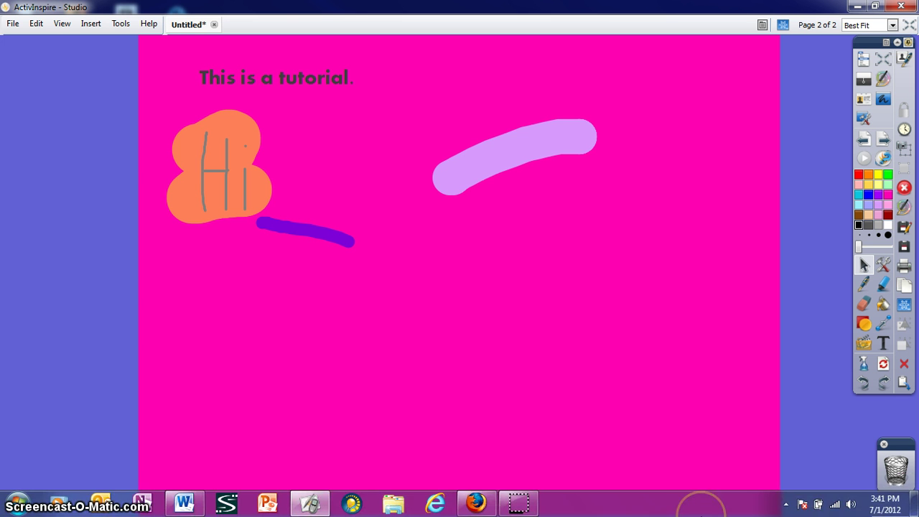